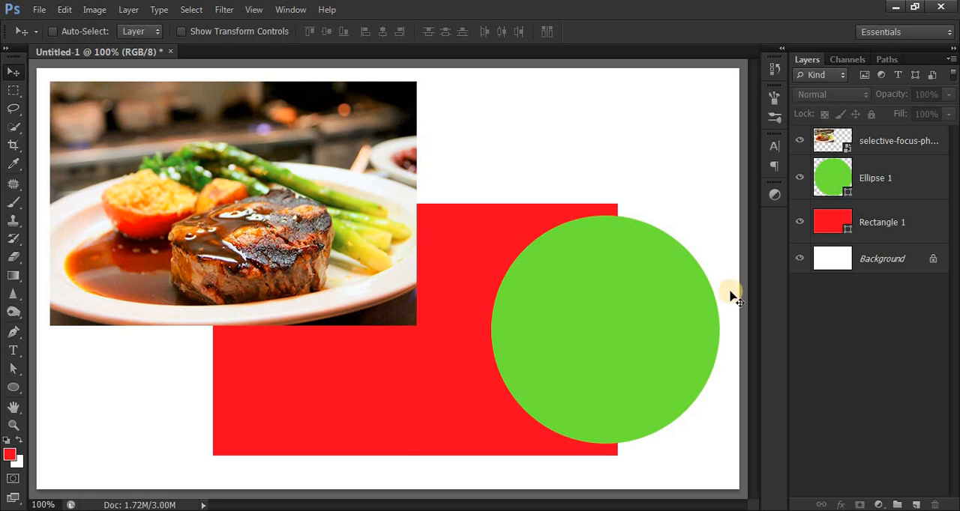
Clip the green ellipse layer to the red rectangle with a clipping mask.
{"action": "left_click", "coordinate": [912, 224]}
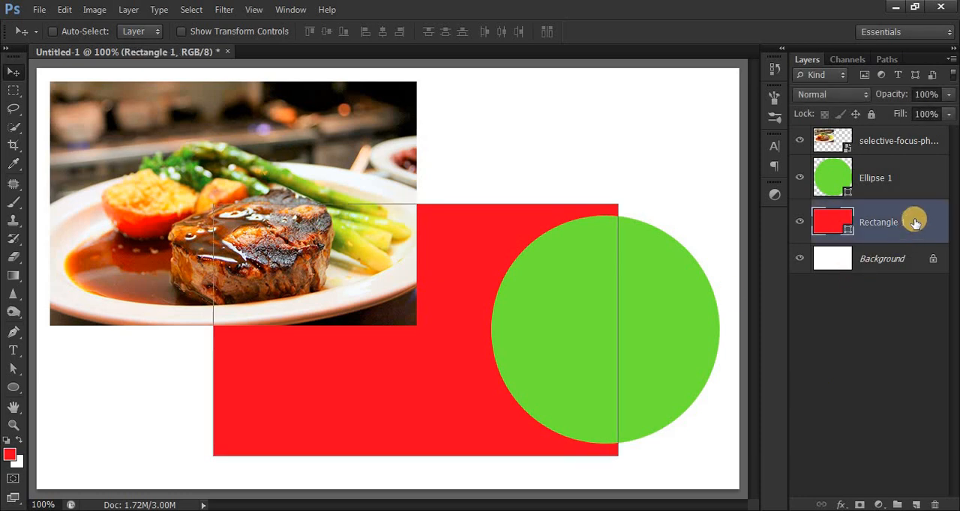
{"action": "left_click", "coordinate": [911, 174]}
{"action": "left_click", "coordinate": [895, 143]}
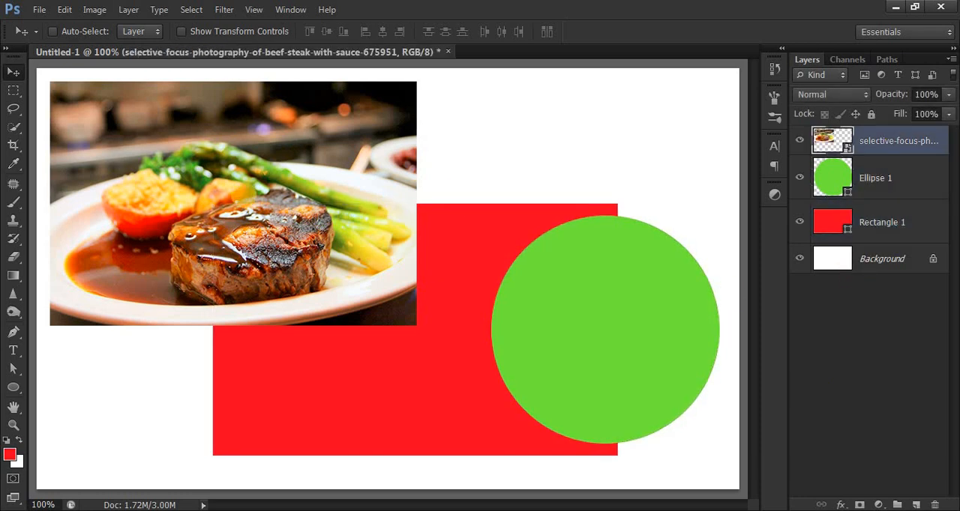
{"action": "left_click", "coordinate": [894, 177]}
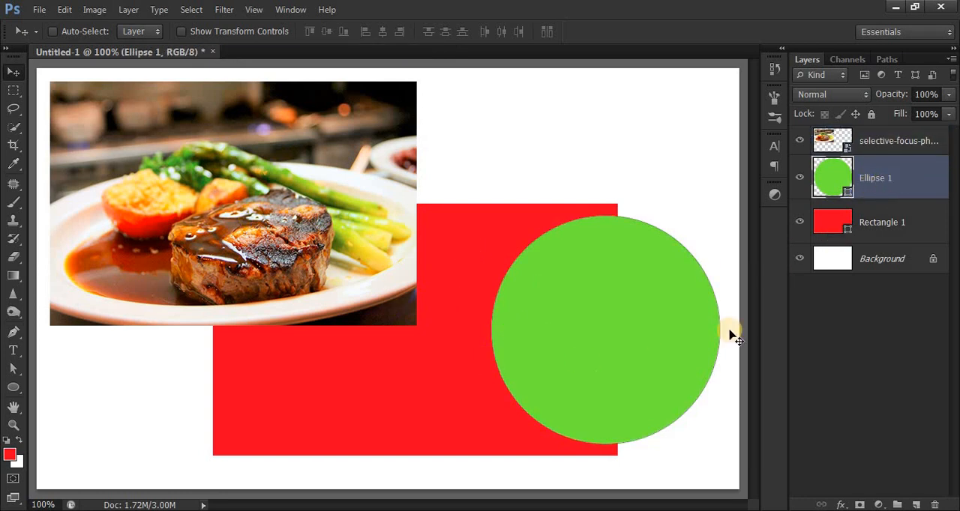
{"action": "right_click", "coordinate": [905, 187]}
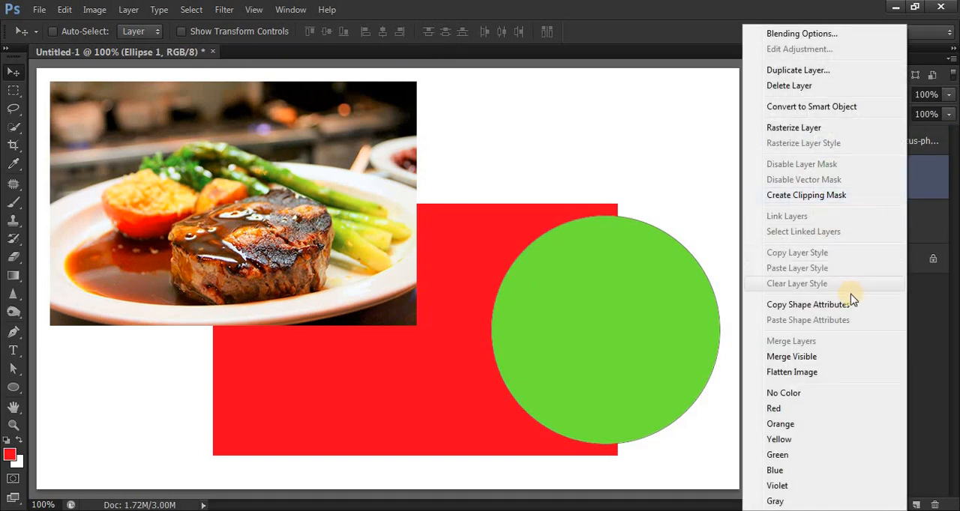
{"action": "left_click", "coordinate": [832, 196]}
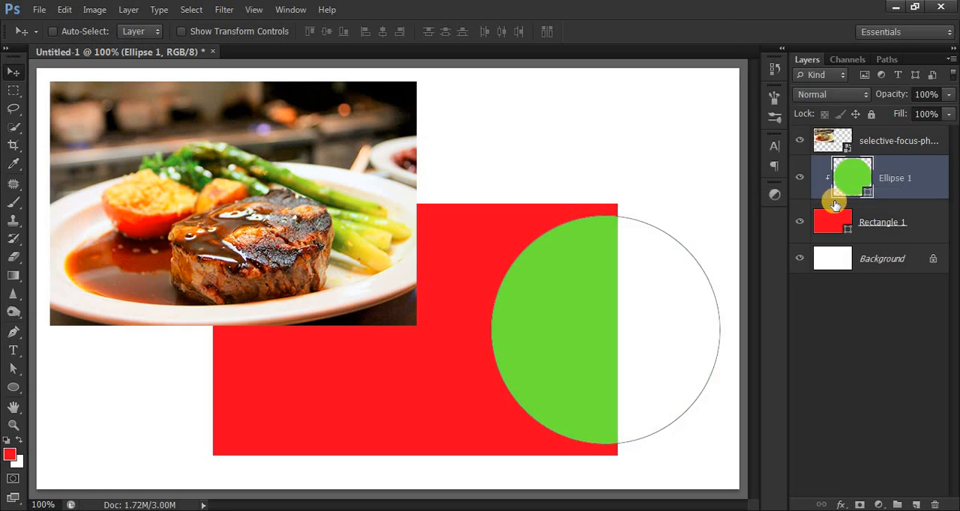
Try placing the steak photo over the green ellipse and adding it to the red rectangle's clipping mask, and undo it.
{"action": "left_click", "coordinate": [871, 146]}
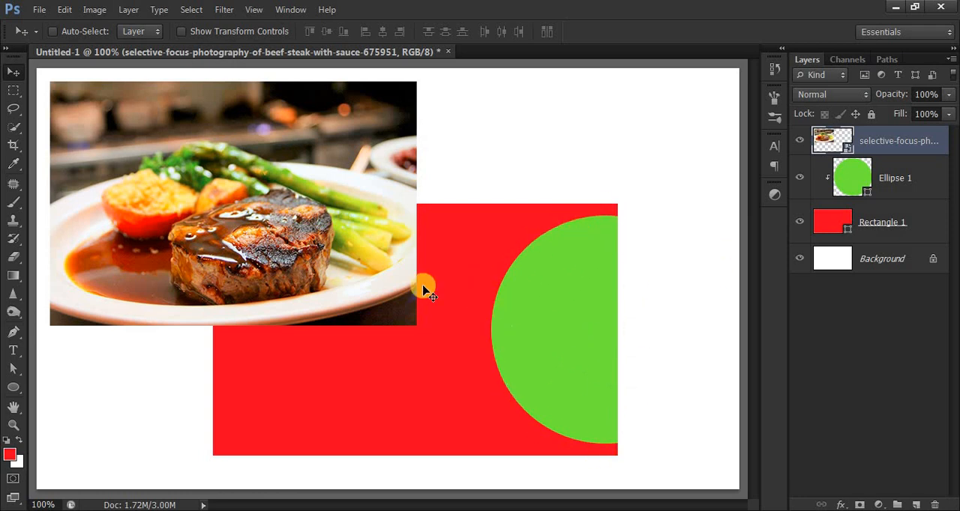
{"action": "left_click_drag", "start_coordinate": [358, 148], "coordinate": [523, 309]}
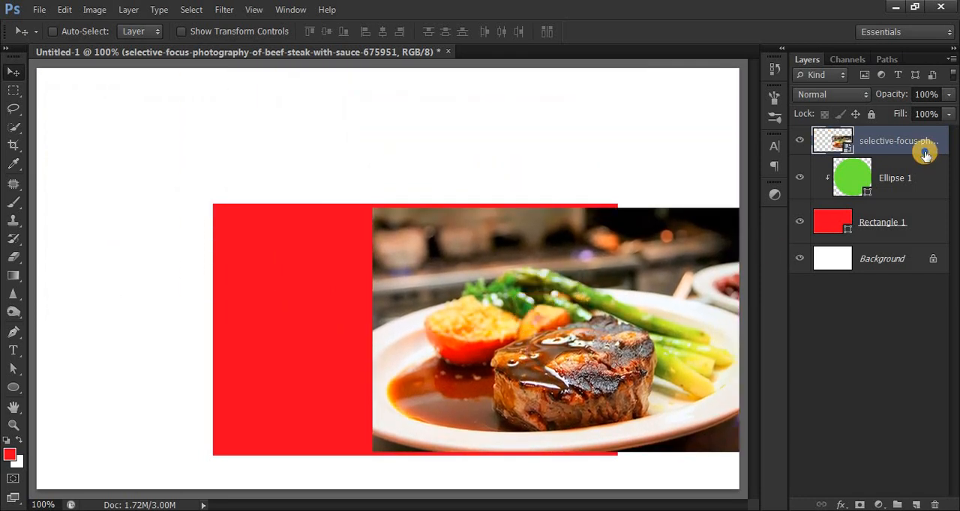
{"action": "right_click", "coordinate": [924, 150]}
{"action": "left_click", "coordinate": [862, 231]}
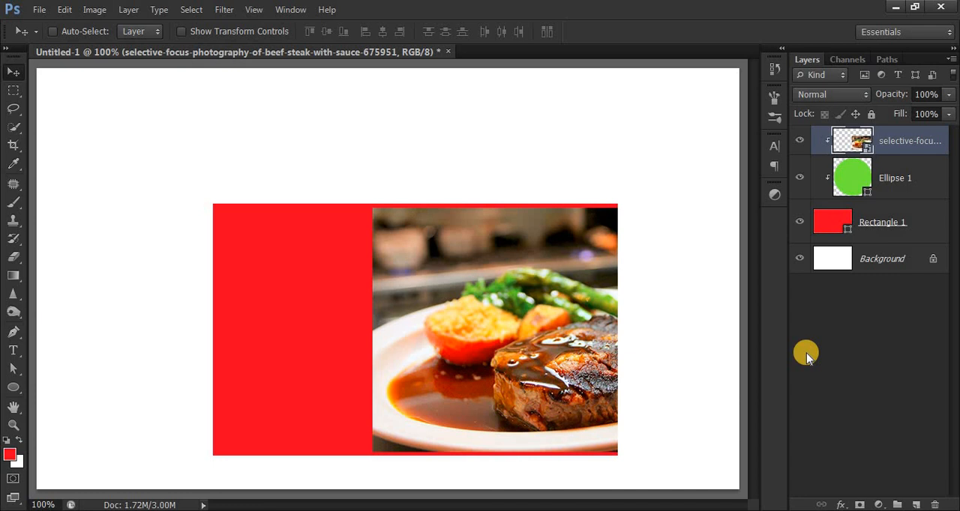
{"action": "key", "text": "ctrl+alt+g"}
{"action": "key", "text": "alt+bracketleft"}
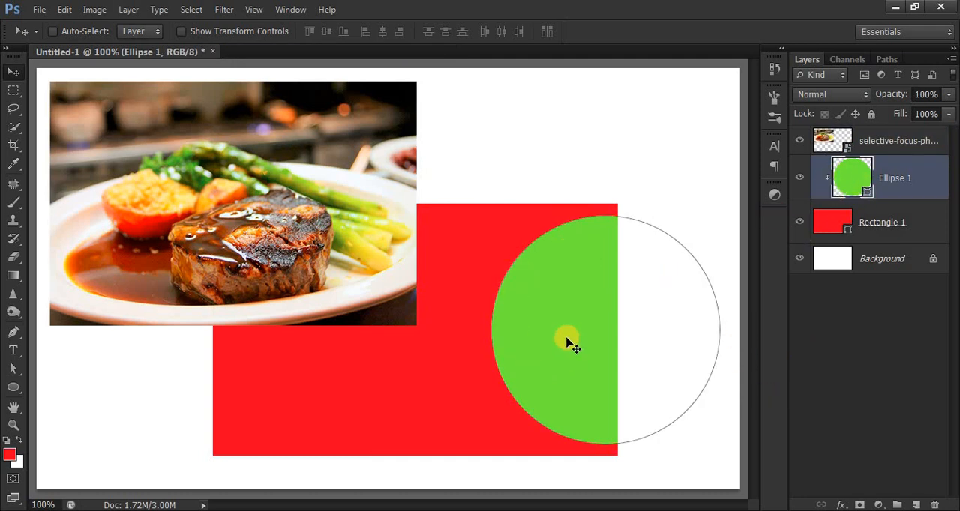
Move the steak photo over the green ellipse and create a clipping mask from the photo layer.
{"action": "left_click", "coordinate": [868, 135]}
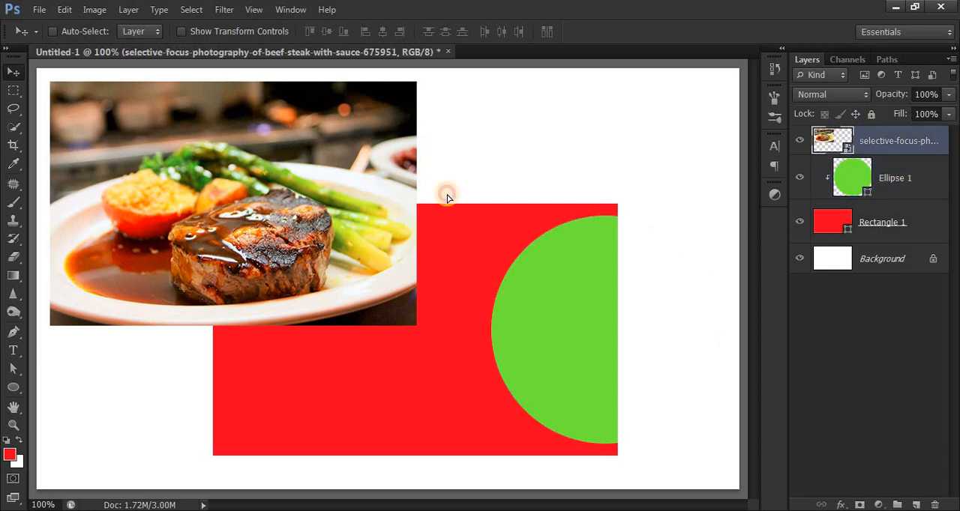
{"action": "left_click_drag", "start_coordinate": [445, 195], "coordinate": [562, 340]}
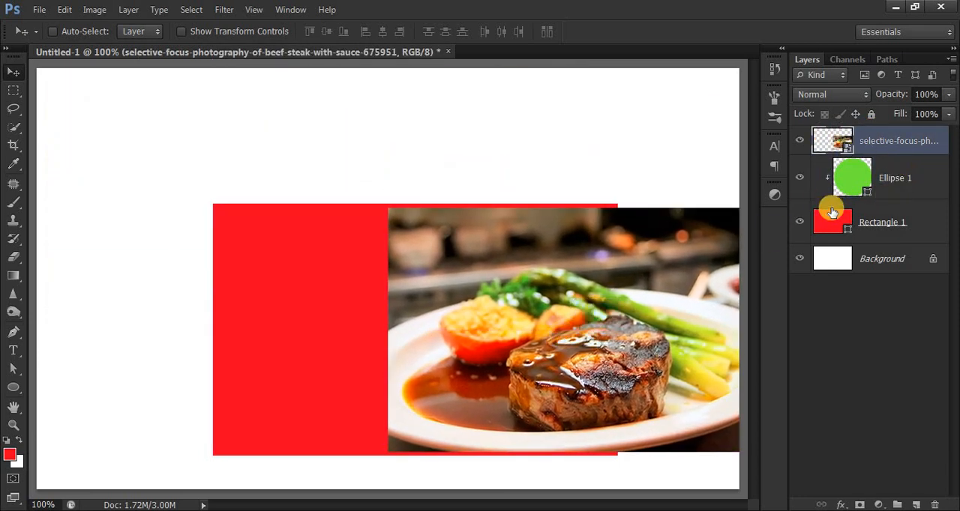
{"action": "right_click", "coordinate": [878, 141]}
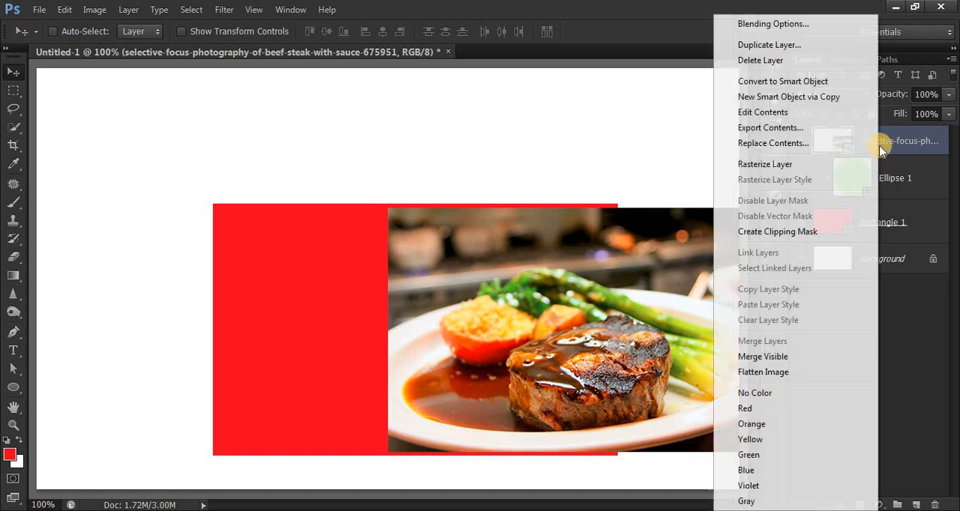
{"action": "left_click", "coordinate": [759, 231]}
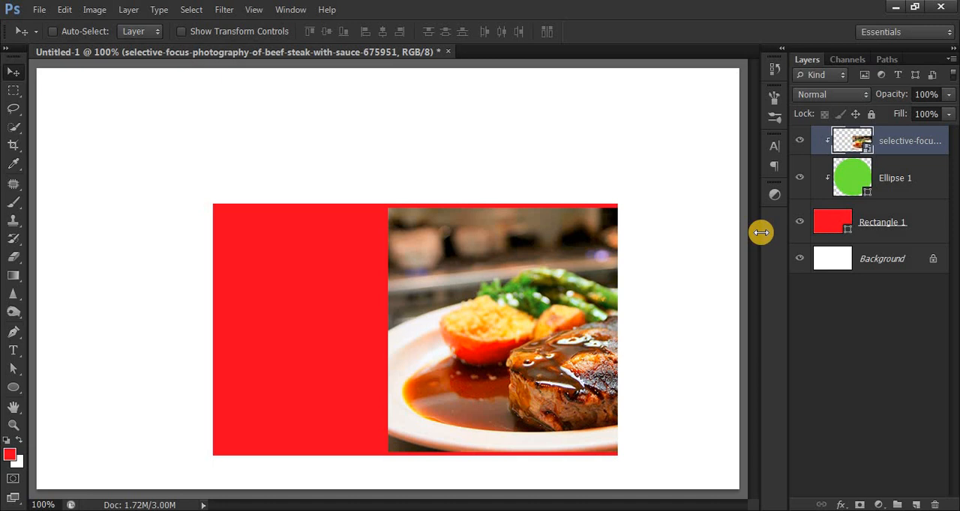
Add a layer mask from the ellipse's outline to the steak photo, try shifting the masked photo, and undo that shift.
{"action": "left_click", "coordinate": [848, 183], "text": "ctrl"}
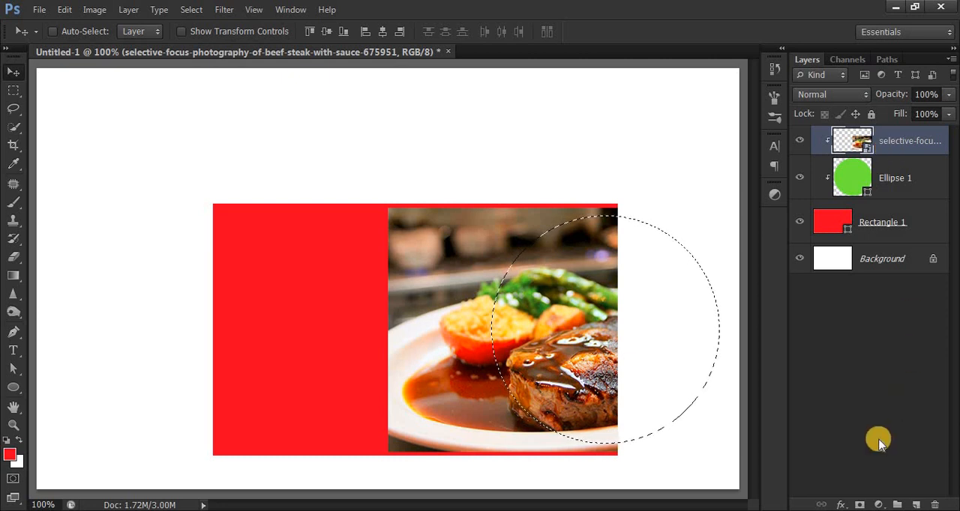
{"action": "left_click", "coordinate": [859, 503]}
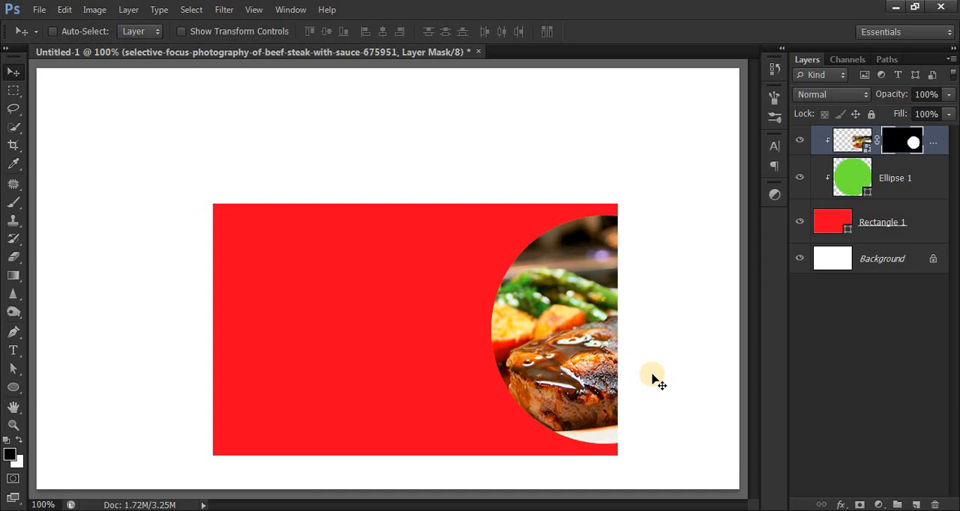
{"action": "left_click", "coordinate": [852, 141]}
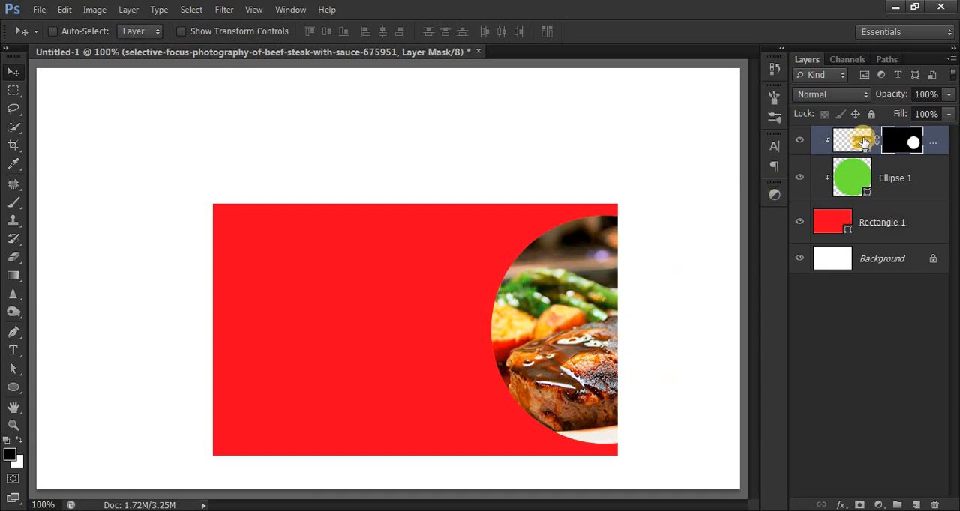
{"action": "left_click_drag", "start_coordinate": [563, 279], "coordinate": [595, 368]}
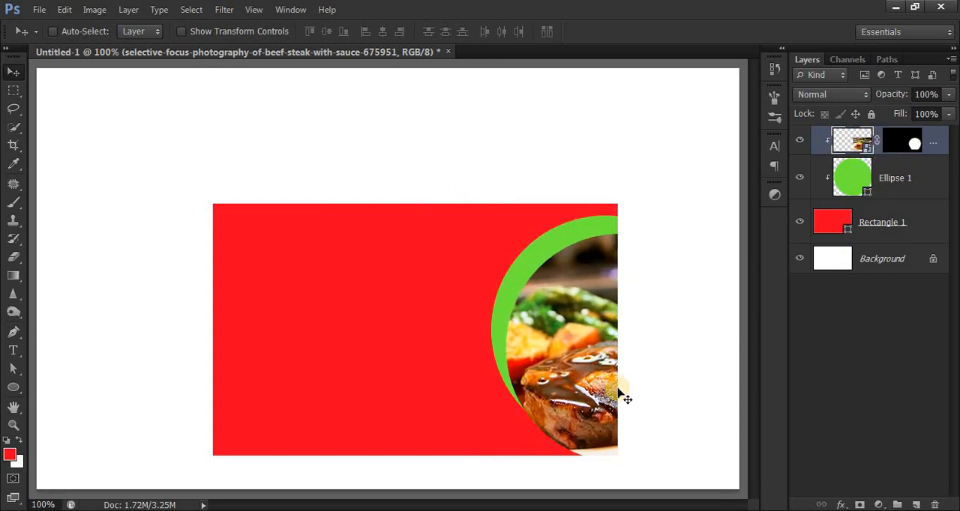
{"action": "key", "text": "ctrl+z"}
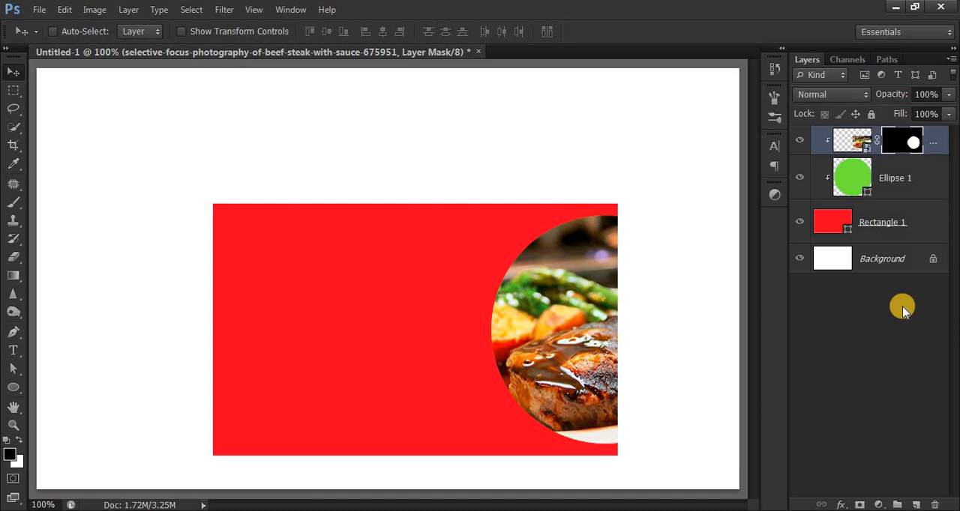
Delete the steak photo's layer mask and release the clipping masks of the photo and the ellipse.
{"action": "key", "text": "Delete"}
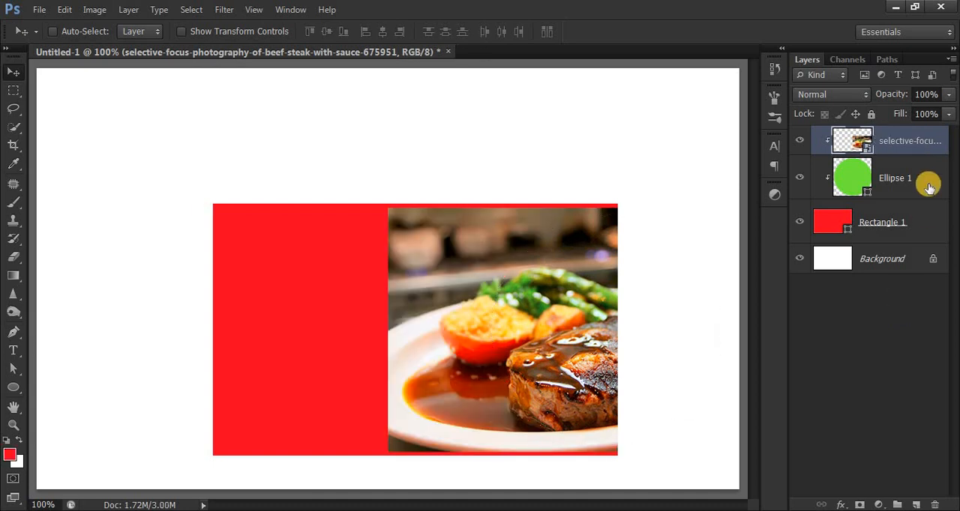
{"action": "right_click", "coordinate": [932, 151]}
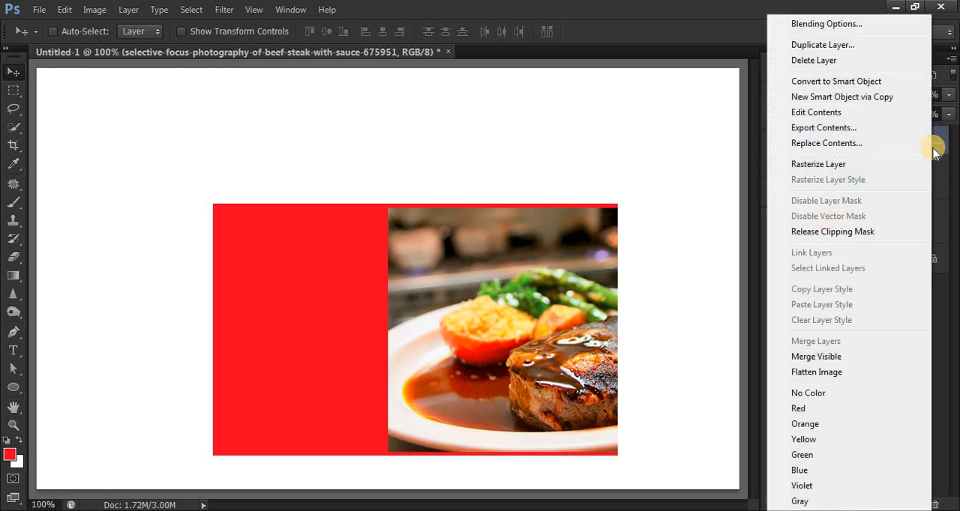
{"action": "left_click", "coordinate": [882, 232]}
{"action": "left_click", "coordinate": [909, 179]}
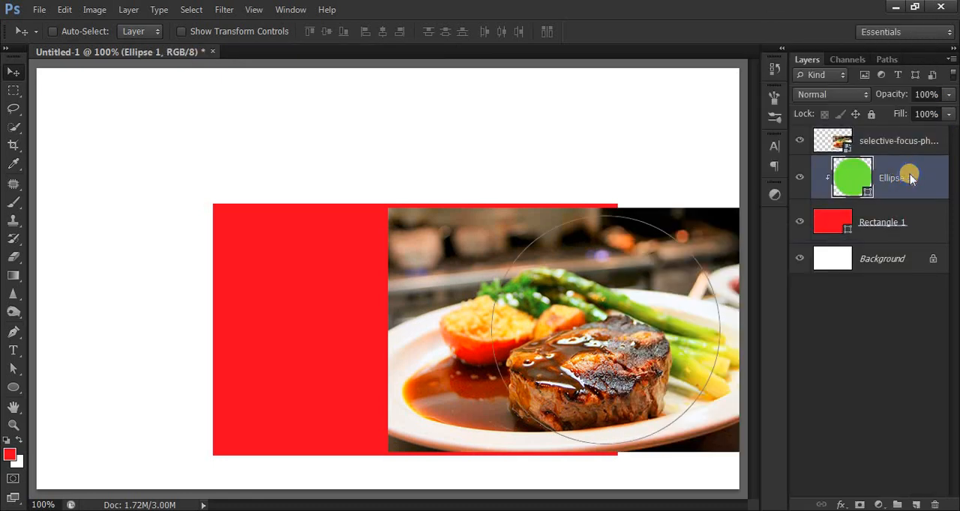
{"action": "right_click", "coordinate": [910, 174]}
{"action": "left_click", "coordinate": [880, 229]}
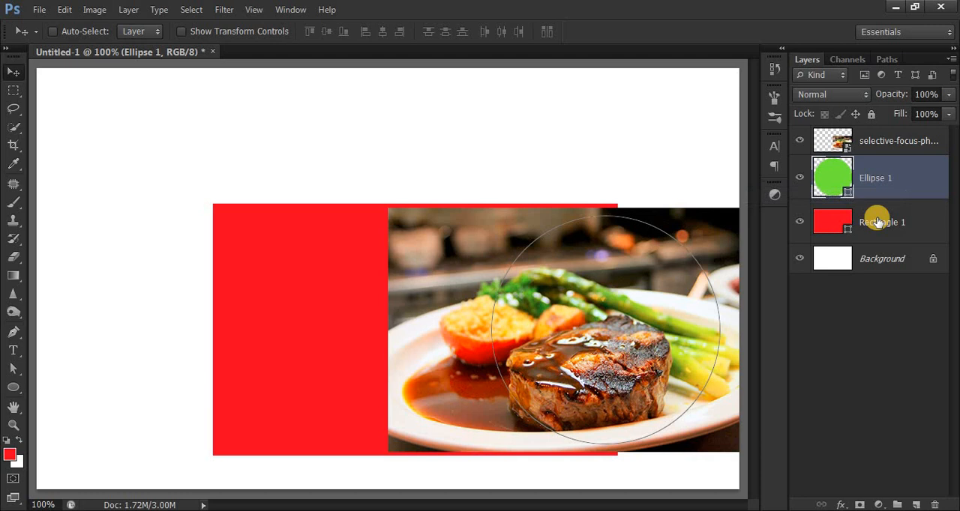
Clip the steak photo to the green ellipse and reposition the photo slightly right within the circle.
{"action": "left_click", "coordinate": [879, 143]}
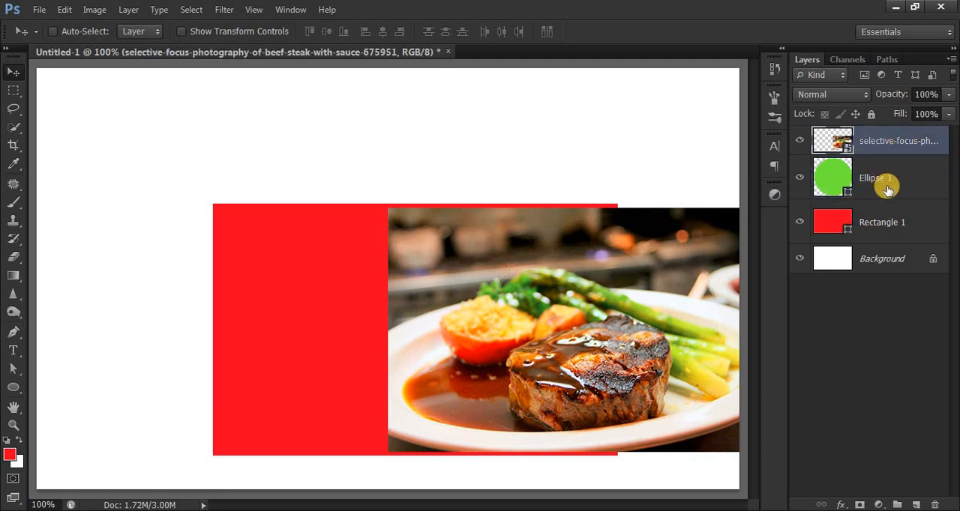
{"action": "right_click", "coordinate": [888, 146]}
{"action": "left_click", "coordinate": [787, 232]}
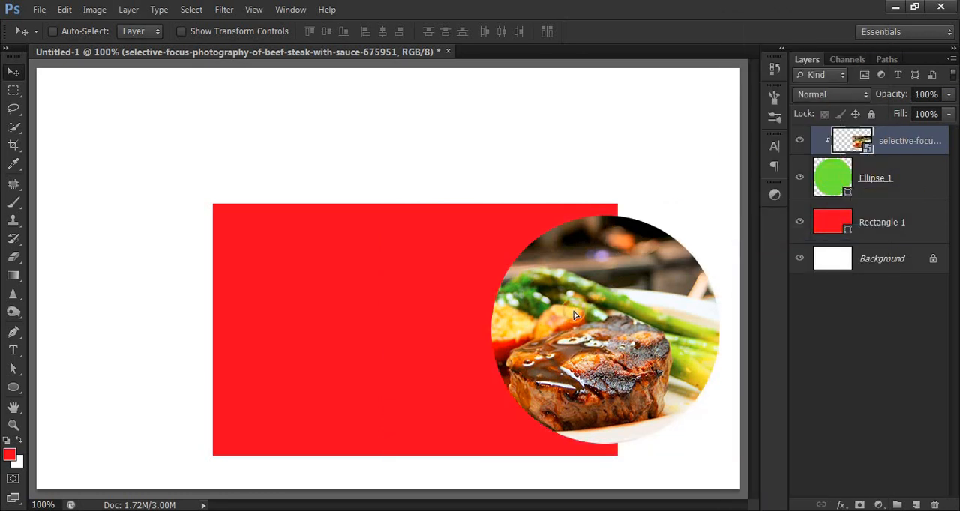
{"action": "left_click_drag", "start_coordinate": [574, 316], "coordinate": [641, 367]}
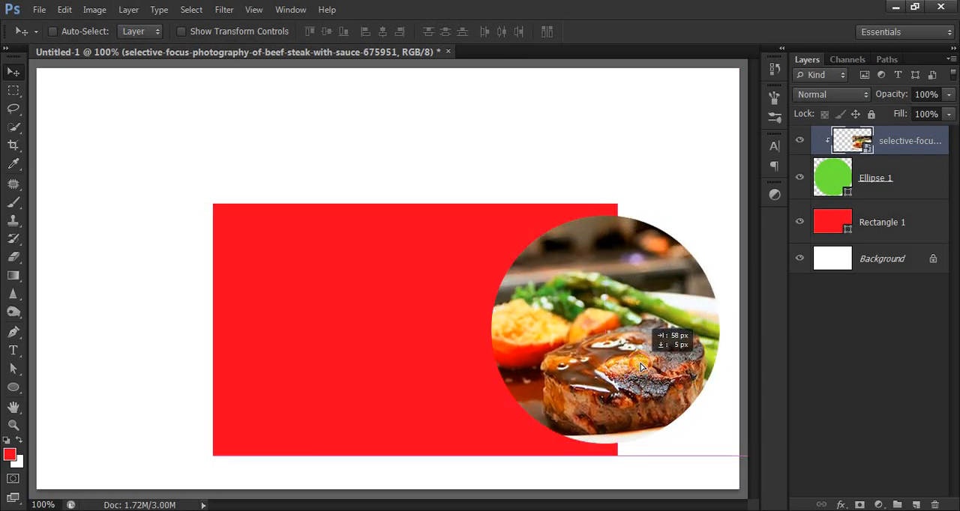
Convert the grouped steak photo and ellipse into a smart object and clip it to the red rectangle.
{"action": "left_click", "coordinate": [908, 183]}
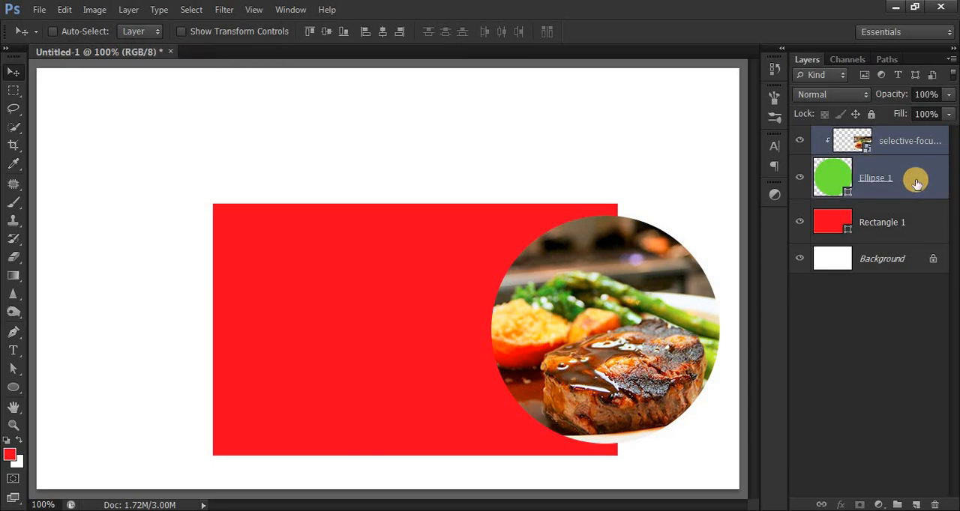
{"action": "key", "text": "ctrl+g"}
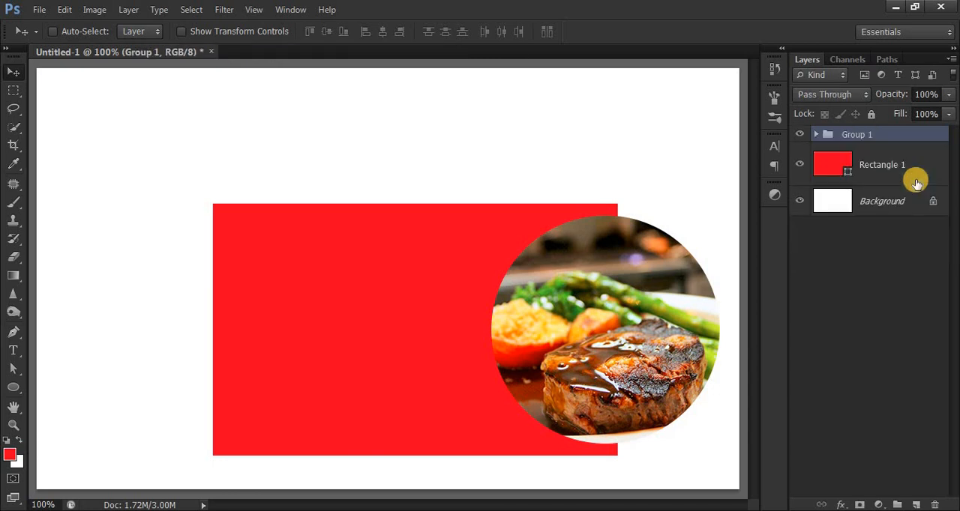
{"action": "right_click", "coordinate": [906, 135]}
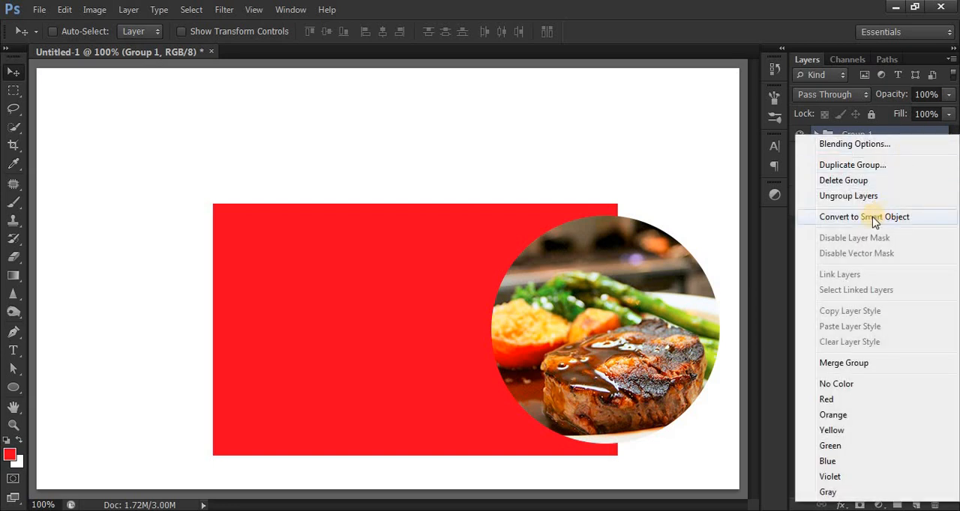
{"action": "left_click", "coordinate": [873, 219]}
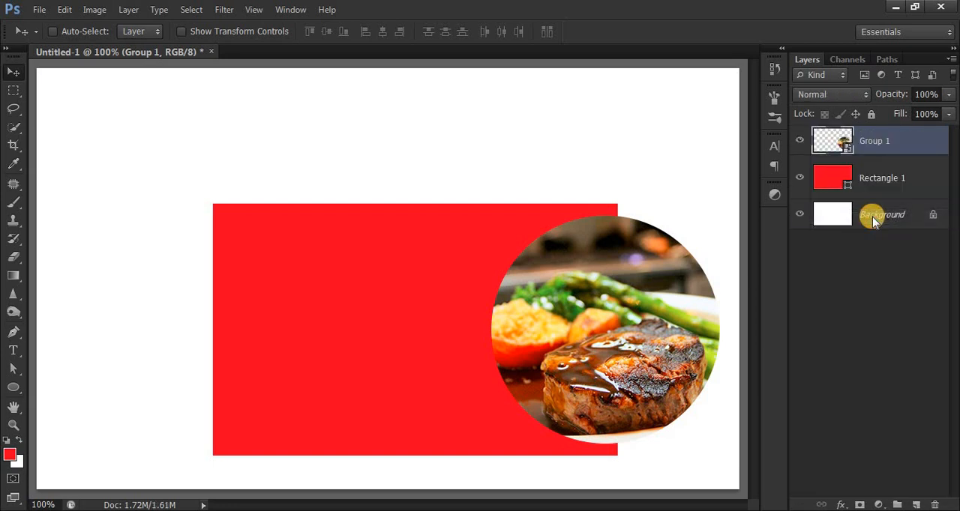
{"action": "left_click", "coordinate": [839, 165], "text": "alt"}
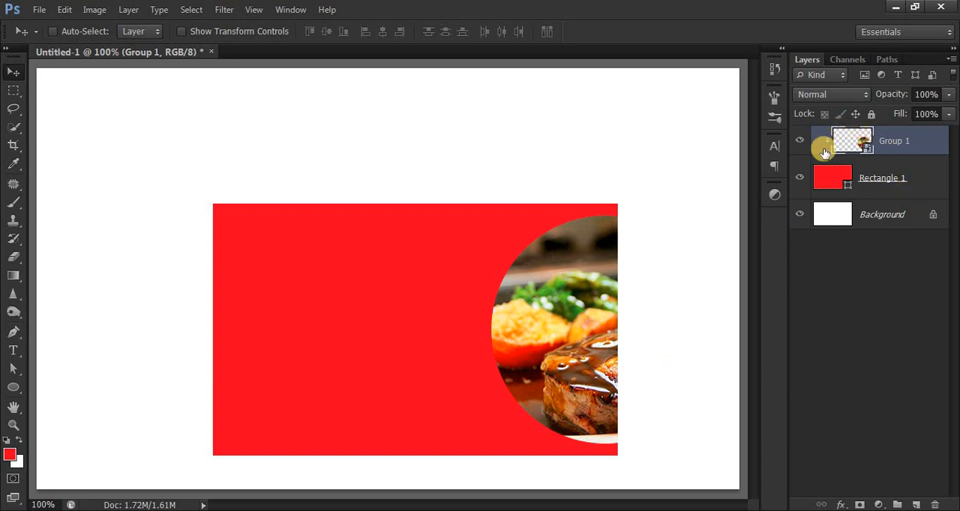
Open the smart object's contents and shift the steak photo slightly left inside the circle.
{"action": "double_click", "coordinate": [855, 150]}
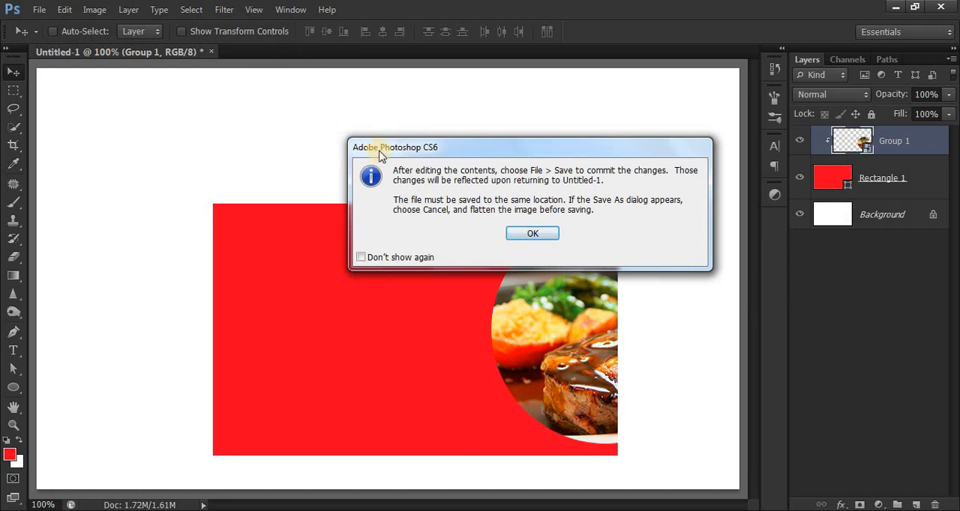
{"action": "left_click", "coordinate": [529, 235]}
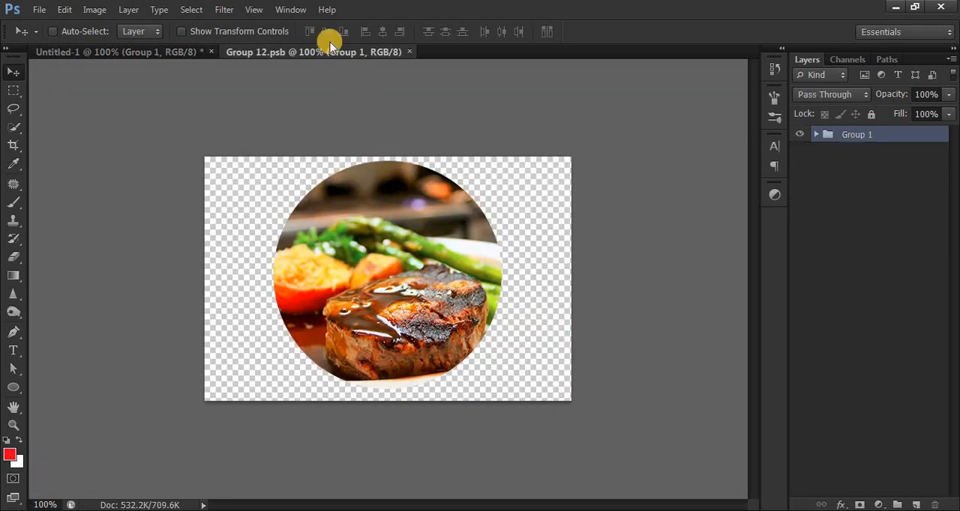
{"action": "left_click", "coordinate": [813, 136]}
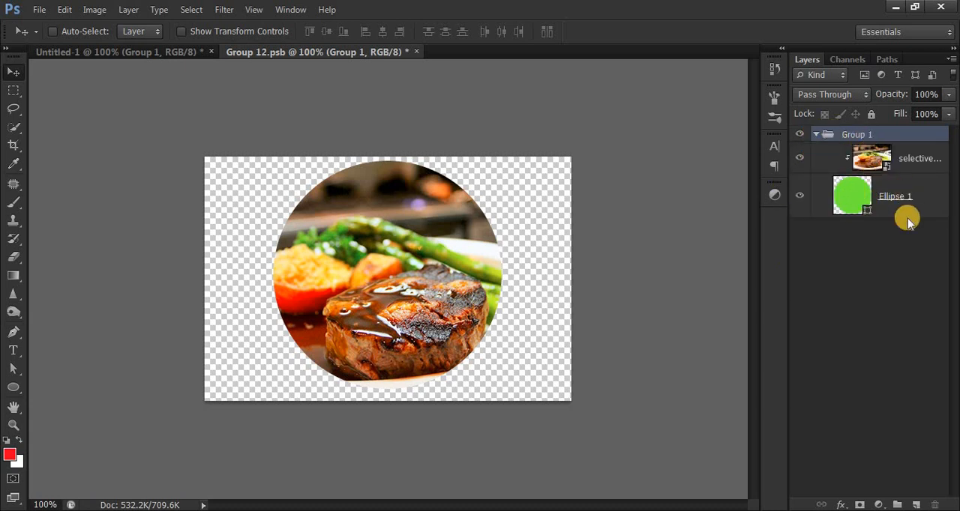
{"action": "left_click", "coordinate": [900, 160]}
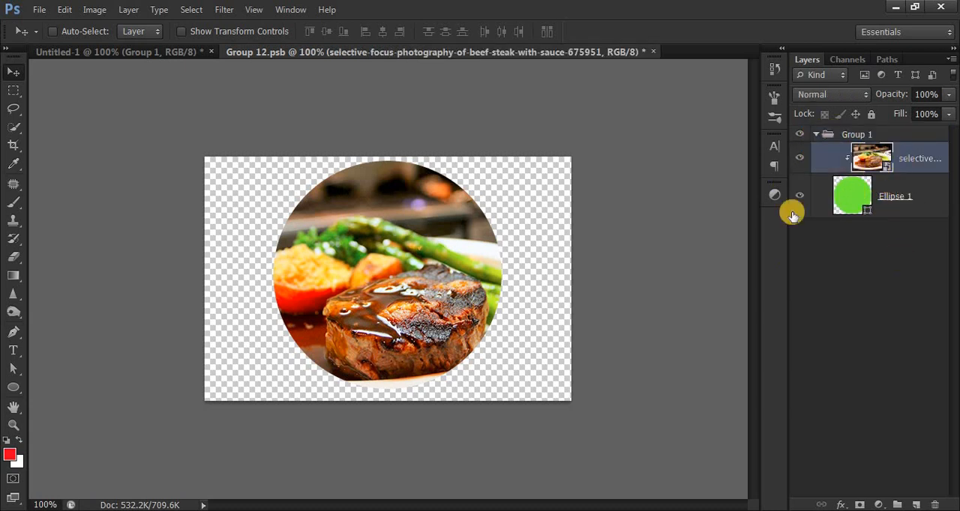
{"action": "left_click_drag", "start_coordinate": [442, 276], "coordinate": [417, 279]}
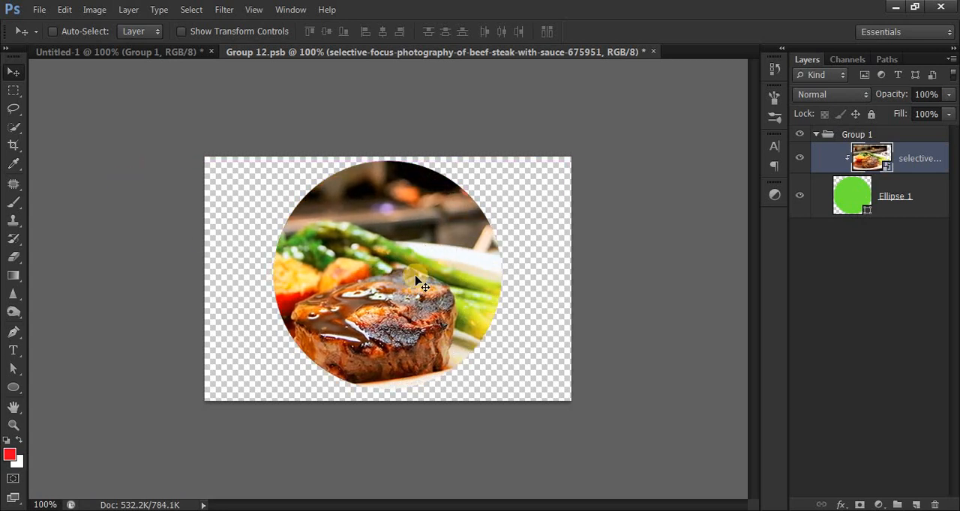
Save the smart object's contents and return to the Untitled-1 document.
{"action": "left_click", "coordinate": [38, 10]}
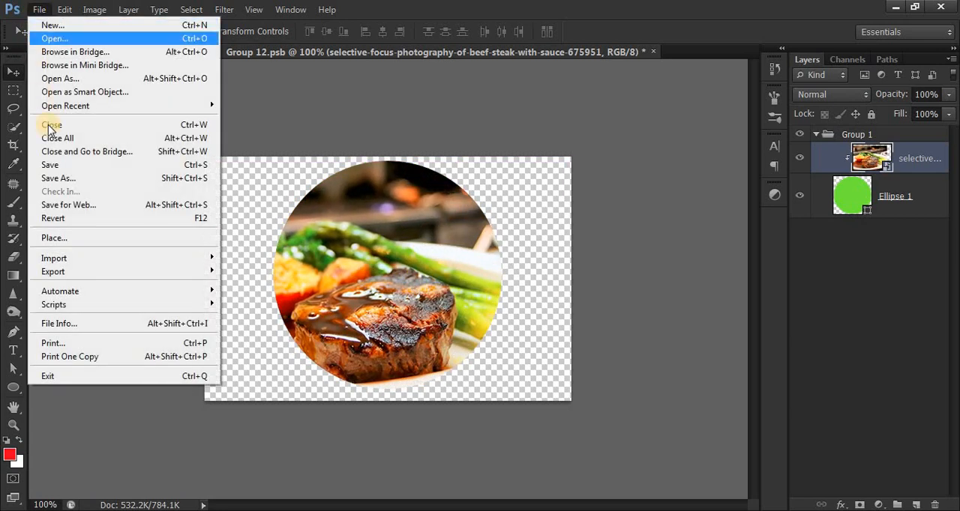
{"action": "left_click", "coordinate": [54, 168]}
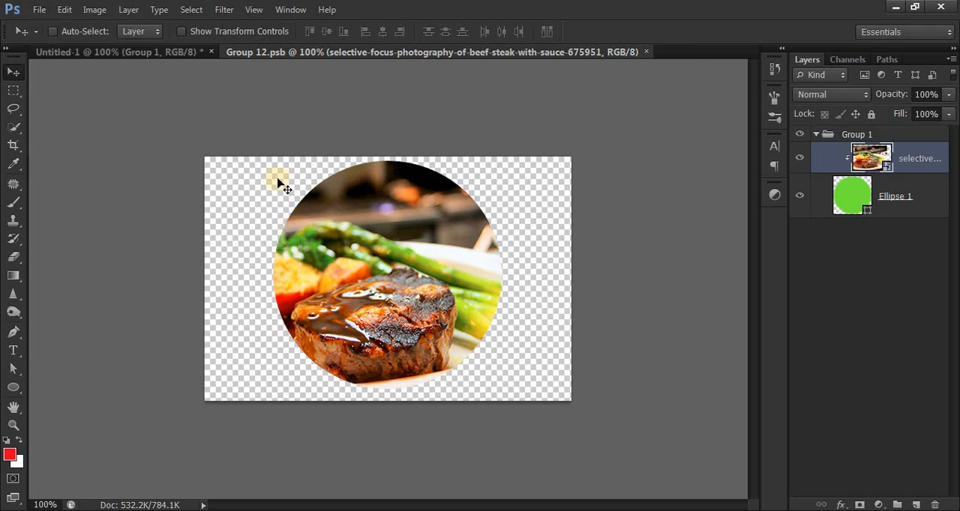
{"action": "left_click", "coordinate": [117, 52]}
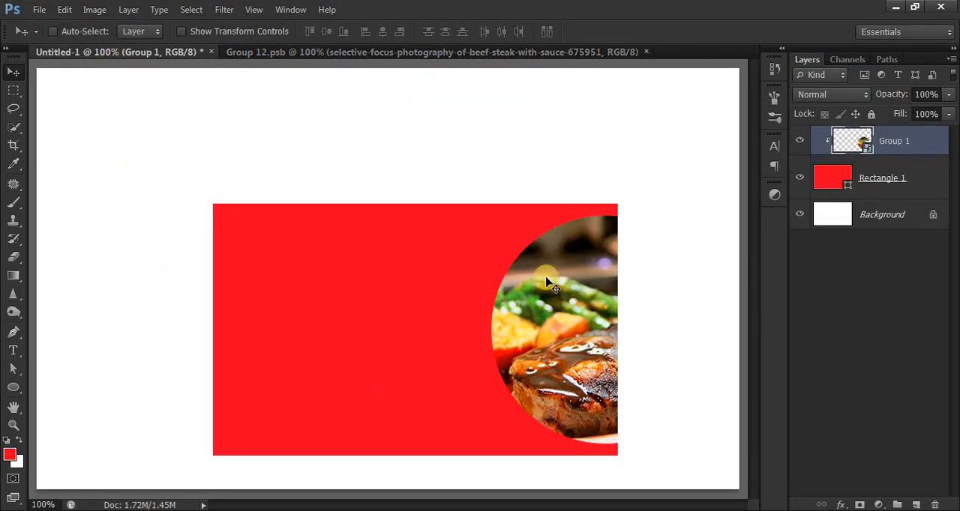